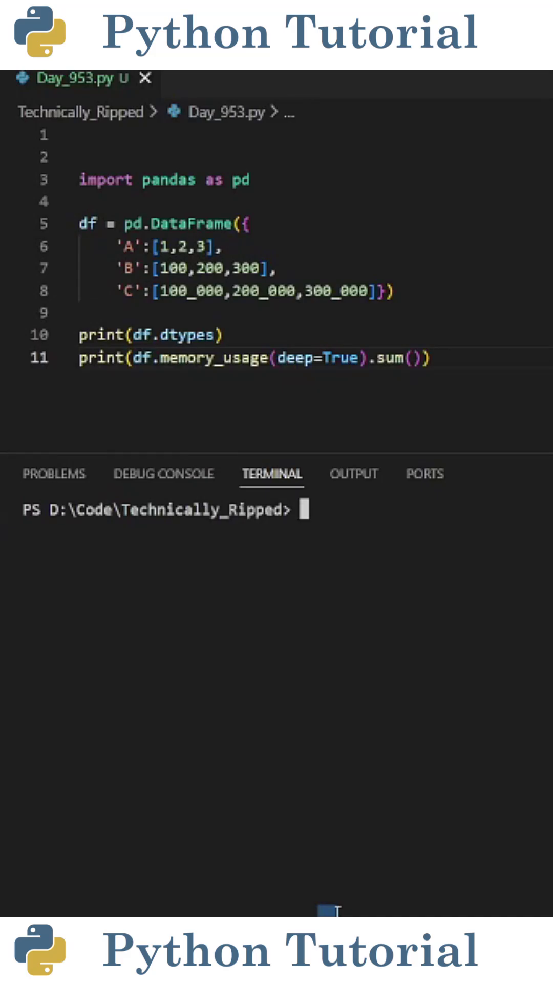
Highlight the three column definitions A, B and C in day_953.py
left_click(261, 407)
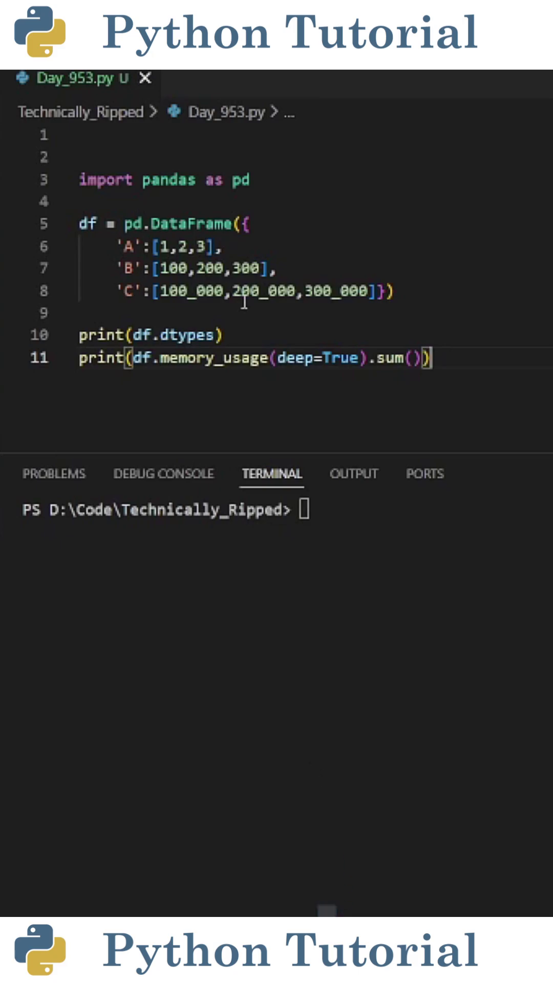
mouse_move(223, 245)
left_mouse_down()
mouse_move(123, 246)
mouse_move(266, 268)
left_mouse_up()
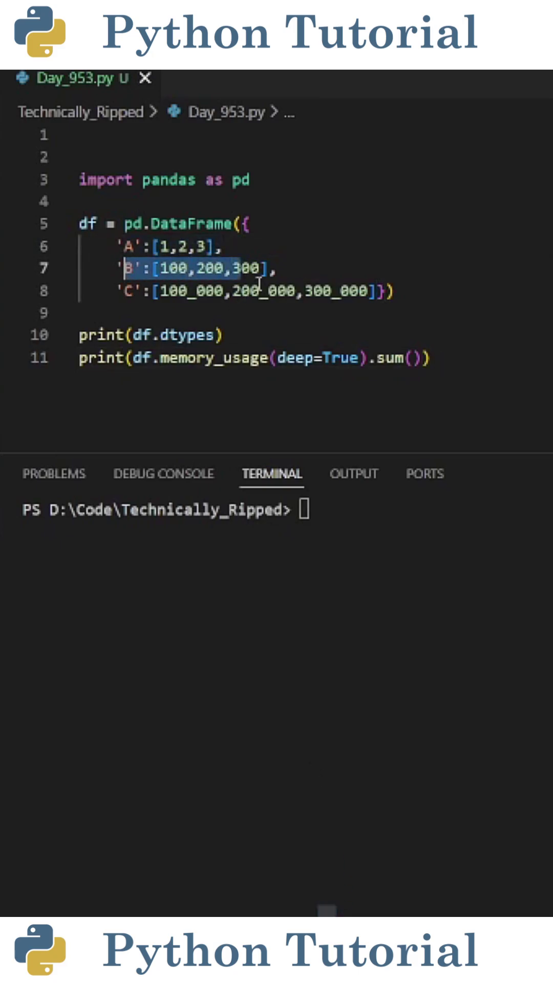
mouse_move(127, 290)
left_mouse_down()
mouse_move(384, 290)
mouse_move(123, 246)
left_mouse_up()
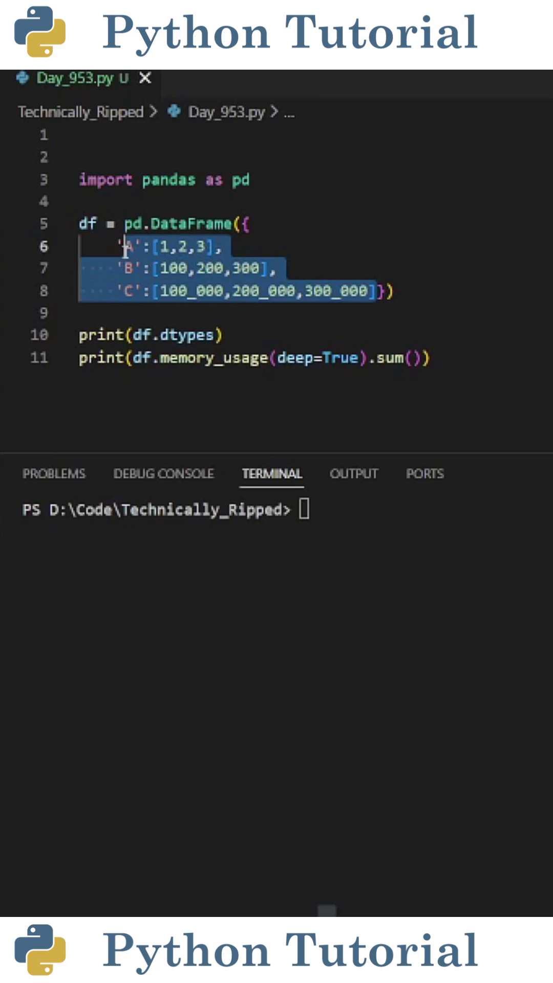
left_click(207, 268)
Run day_953.py and highlight the lines printing dtypes and memory usage
left_click(216, 336)
key("ctrl+F5")
left_click_drag(223, 334, 79, 335)
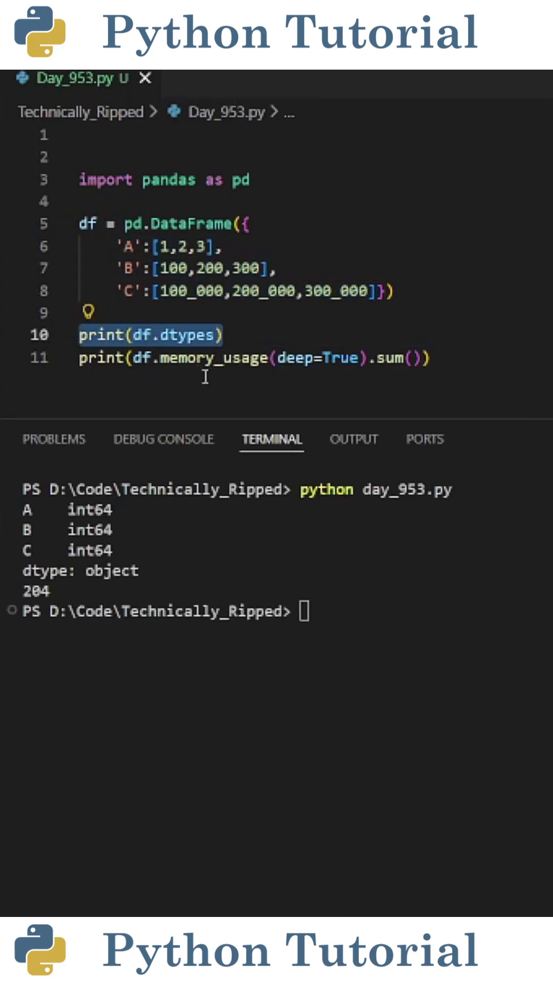
left_click_drag(431, 358, 79, 358)
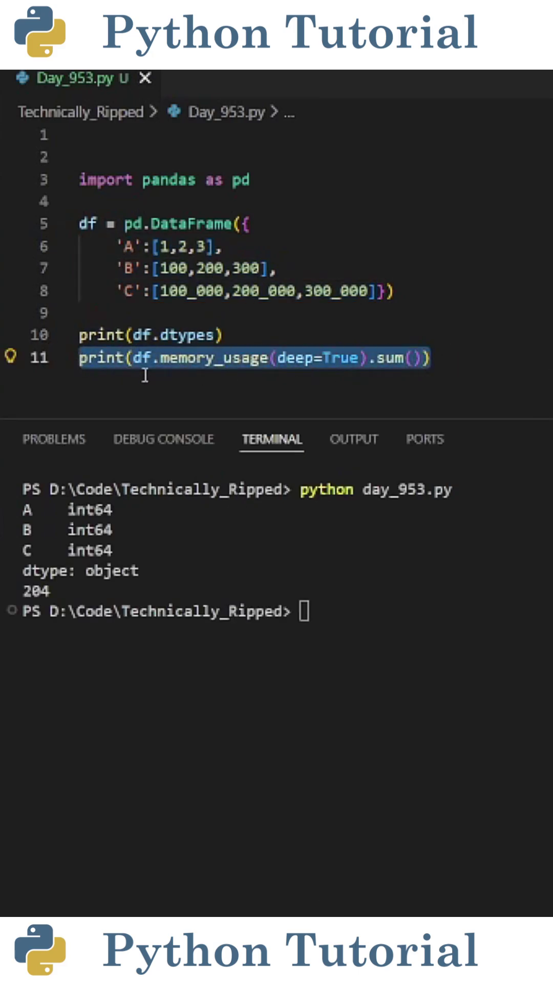
Highlight the int64 types of columns A, B, C and the 204-byte memory total
left_click(190, 533)
left_click_drag(179, 550, 69, 510)
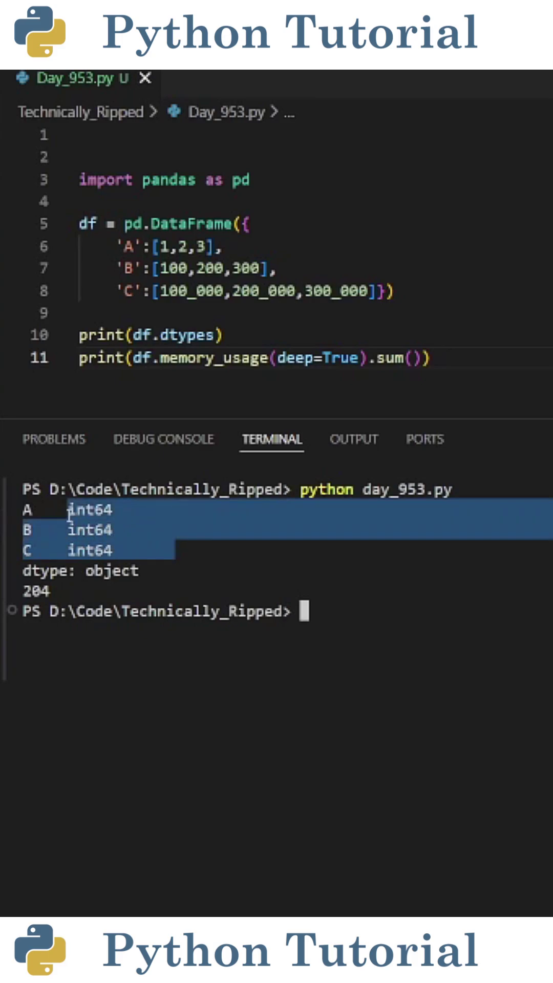
left_click(85, 589)
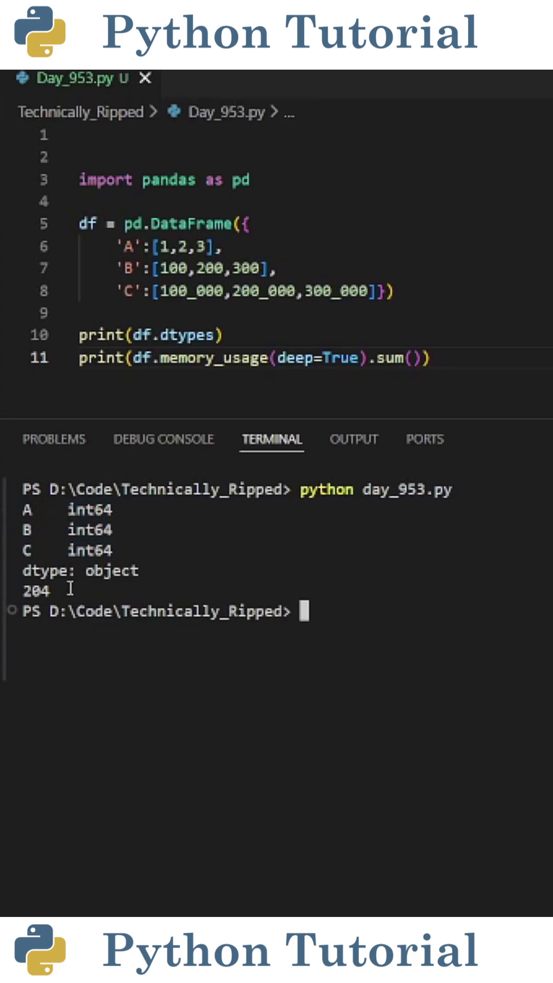
left_click_drag(71, 589, 25, 589)
left_click(103, 591)
Highlight column A's output row and its int64 type
left_click_drag(141, 510, 21, 511)
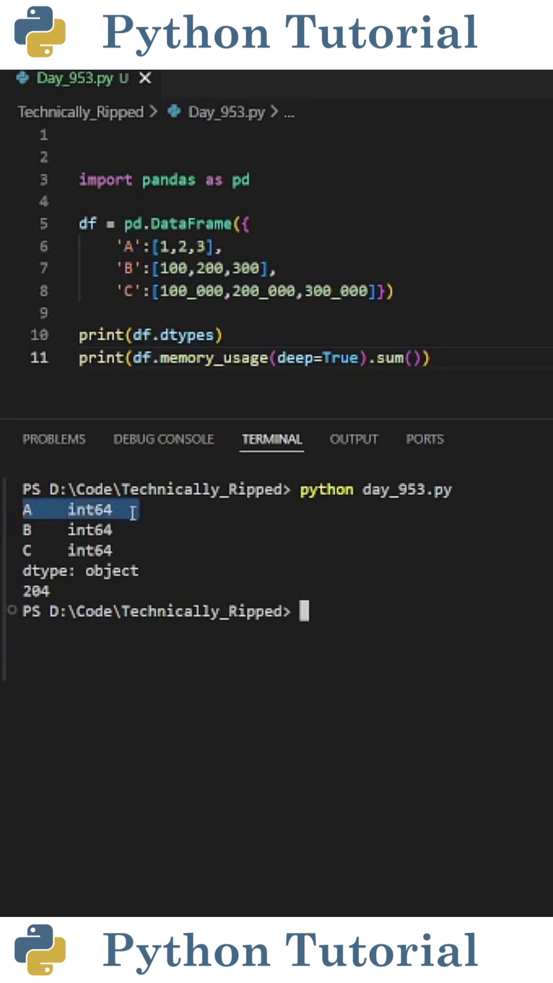
left_click(132, 511)
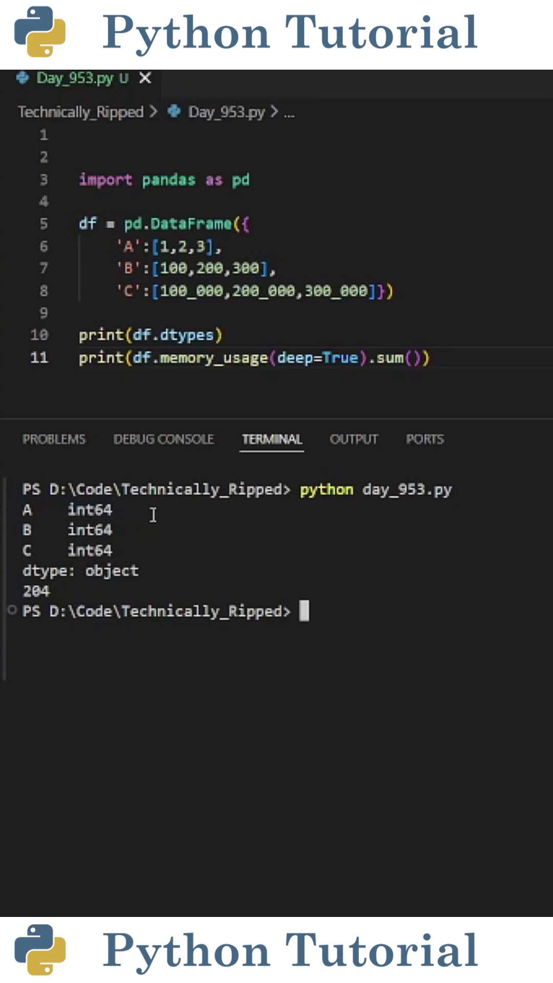
left_click_drag(151, 512, 77, 510)
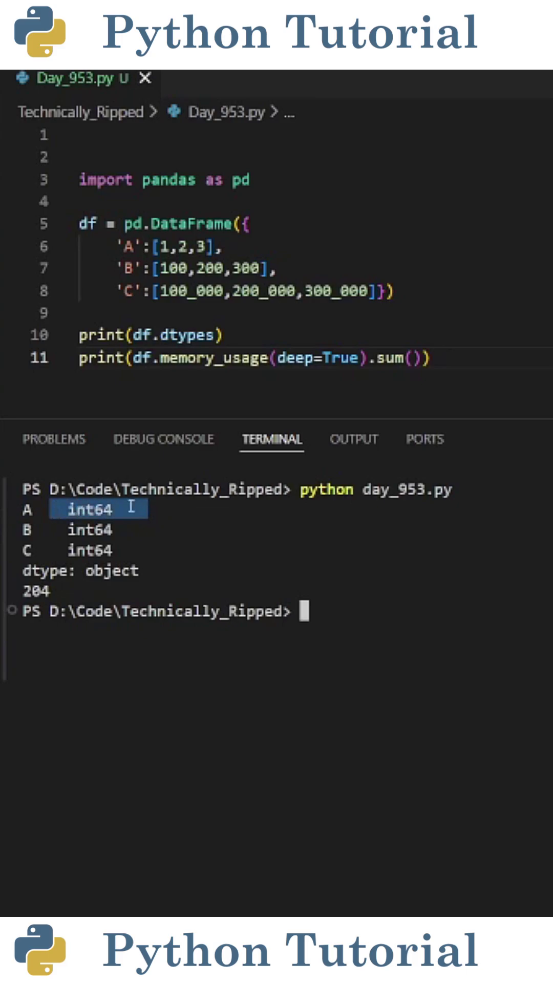
left_click(132, 508)
left_click_drag(116, 510, 69, 510)
Highlight column A's values 1, 2, 3 and the int64 types of columns B and C
left_click(203, 291)
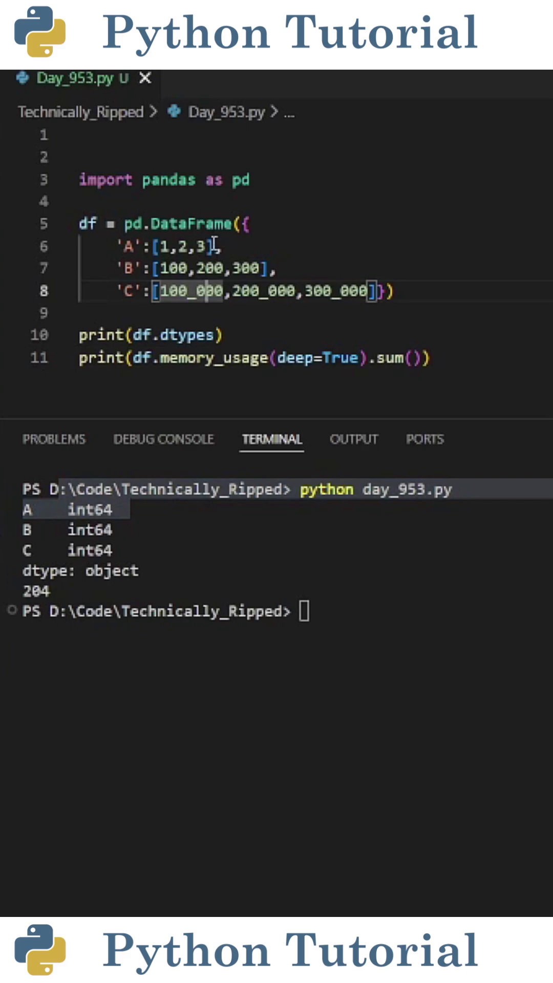
left_click_drag(214, 245, 154, 246)
left_click(157, 550)
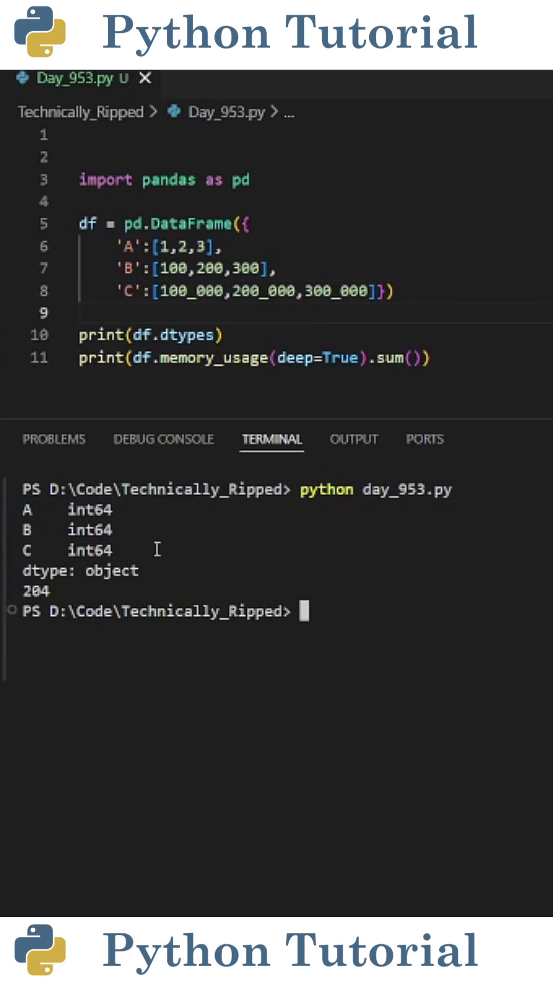
left_click_drag(157, 550, 24, 530)
left_click(139, 538)
left_click_drag(139, 530, 62, 530)
Point out column C's int64 type, then the select_dtypes and apply(pd.to_numeric) lines 10–12
left_click_drag(138, 550, 23, 550)
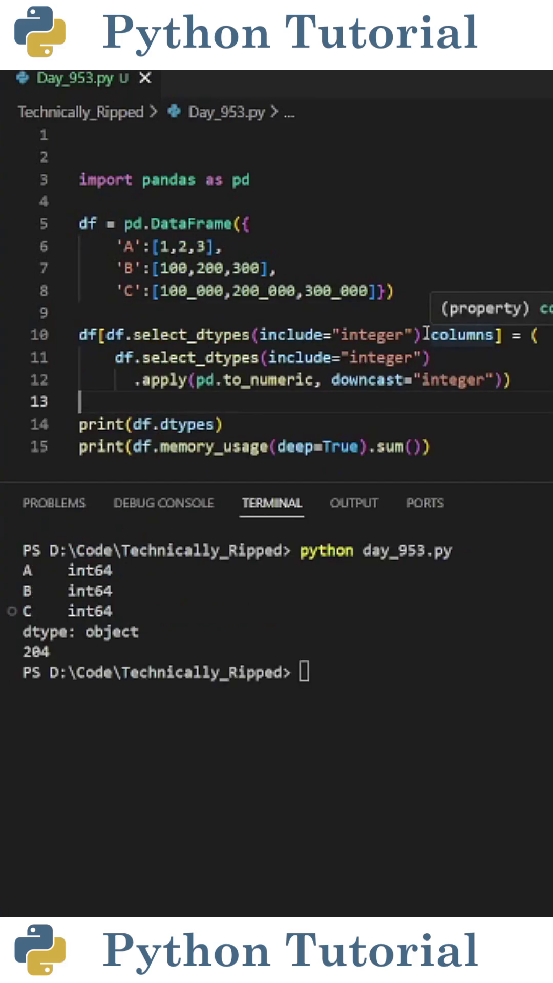
left_click(91, 335)
left_click_drag(80, 335, 498, 336)
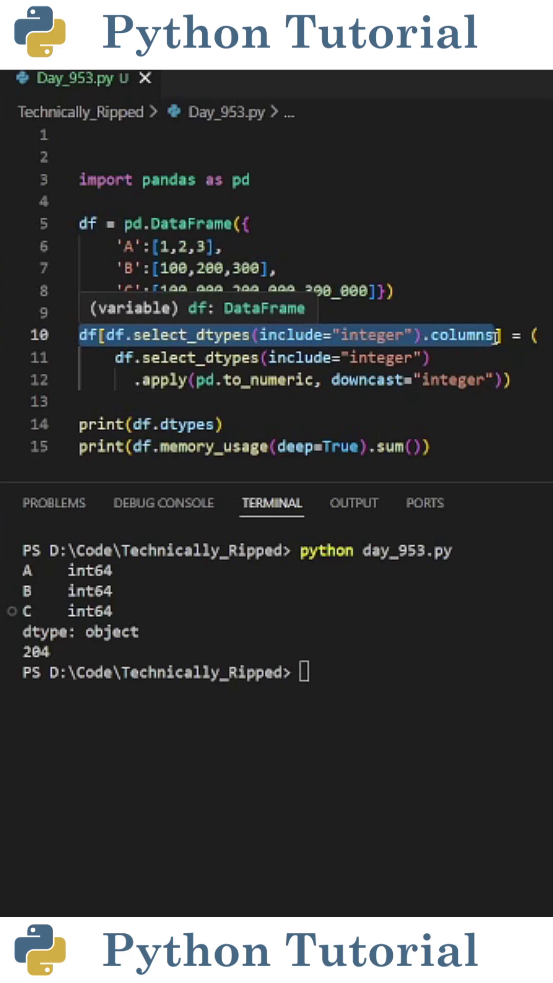
left_click(453, 358)
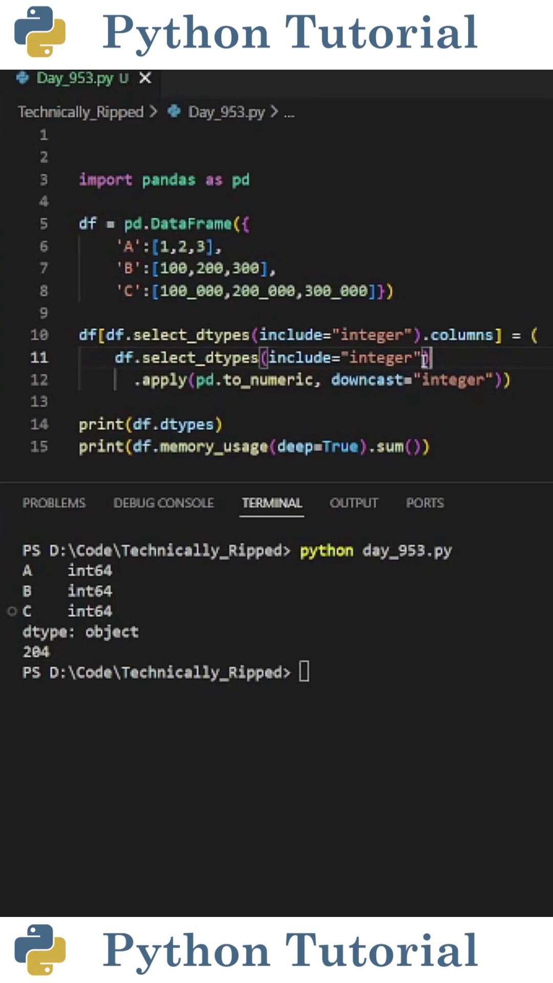
left_click_drag(430, 358, 115, 358)
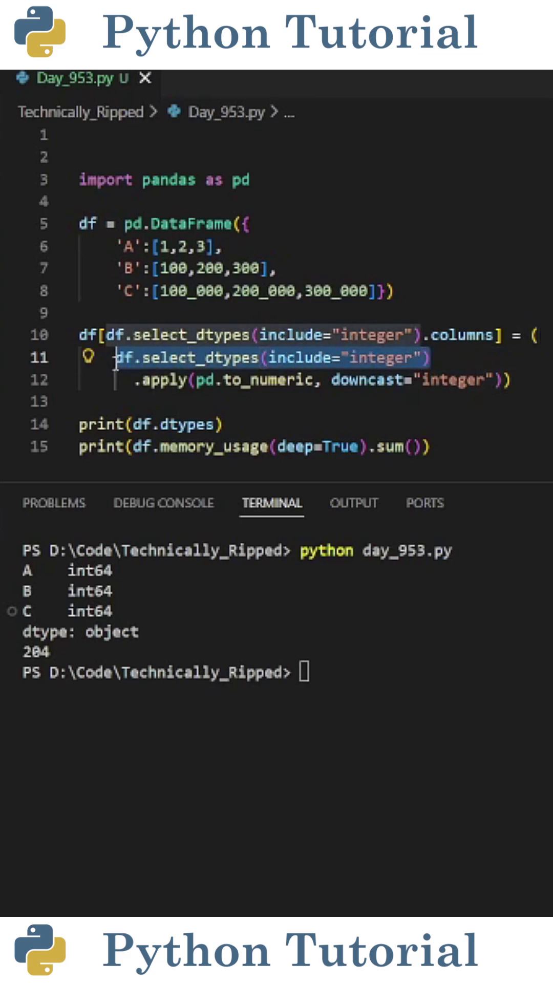
left_click(168, 399)
left_click_drag(135, 380, 500, 380)
left_click(199, 399)
Highlight the to_numeric call, the new int8, int16, int32 types and the 153-byte total
left_click(307, 399)
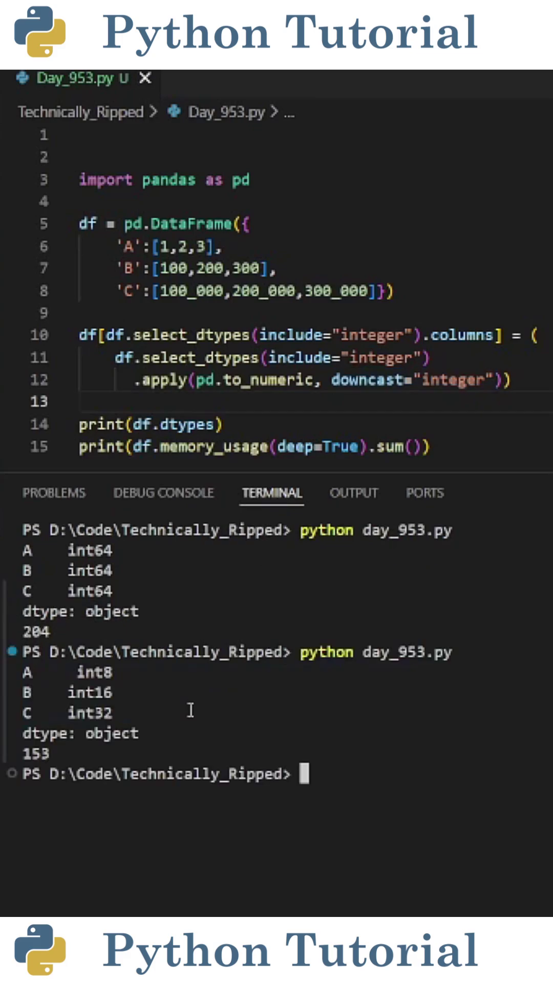
left_click_drag(190, 710, 13, 680)
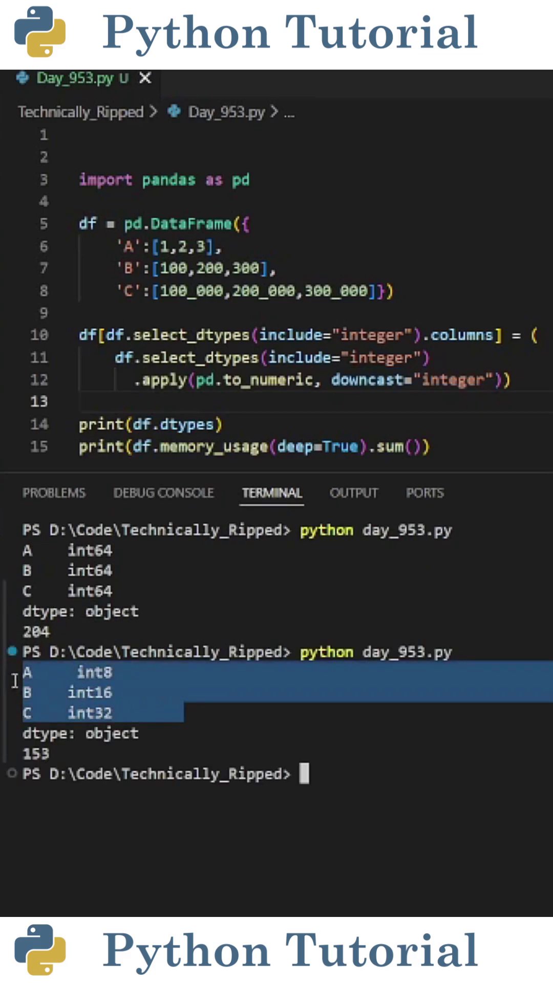
left_click(154, 693)
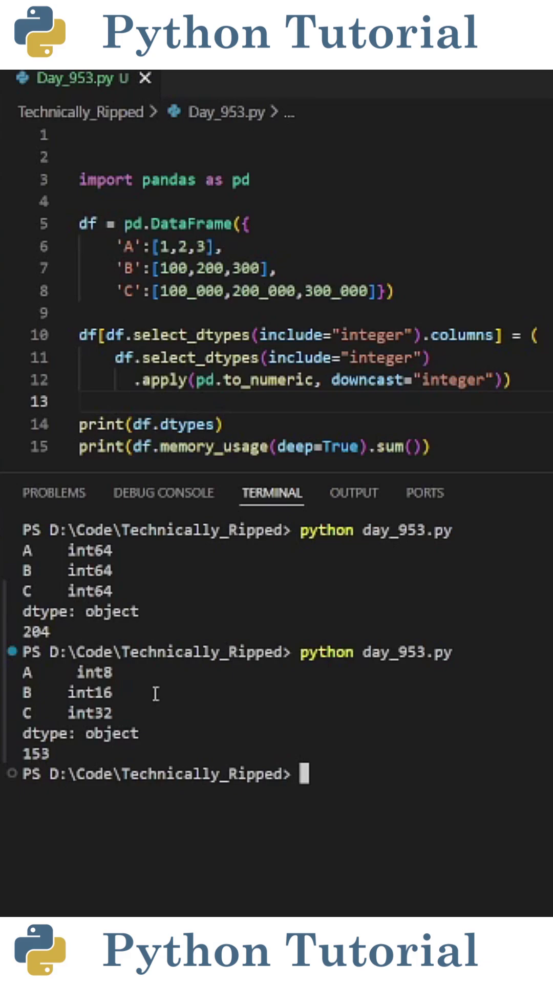
left_click_drag(130, 673, 60, 673)
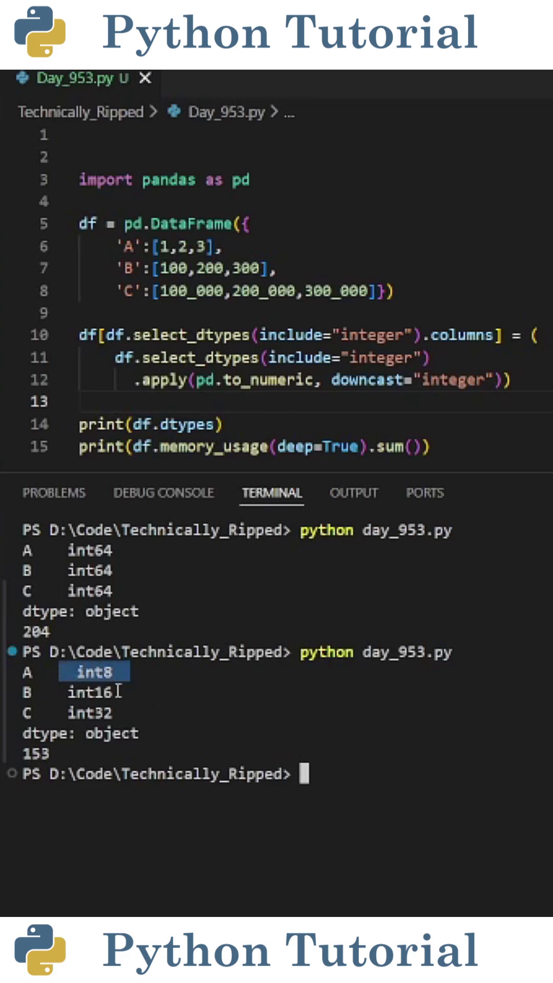
left_click_drag(135, 693, 53, 694)
mouse_move(127, 713)
left_mouse_down()
mouse_move(58, 711)
mouse_move(24, 752)
left_mouse_up()
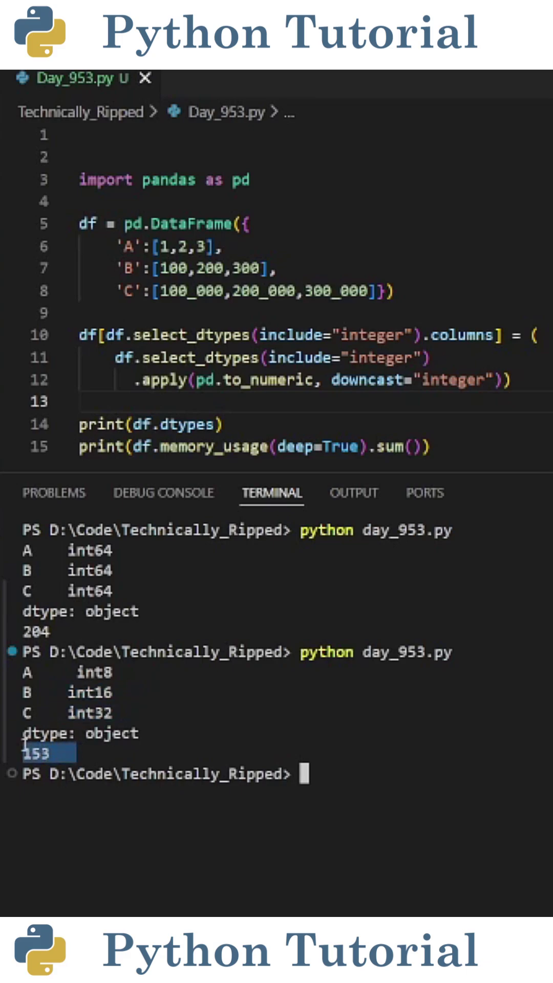
left_click(90, 764)
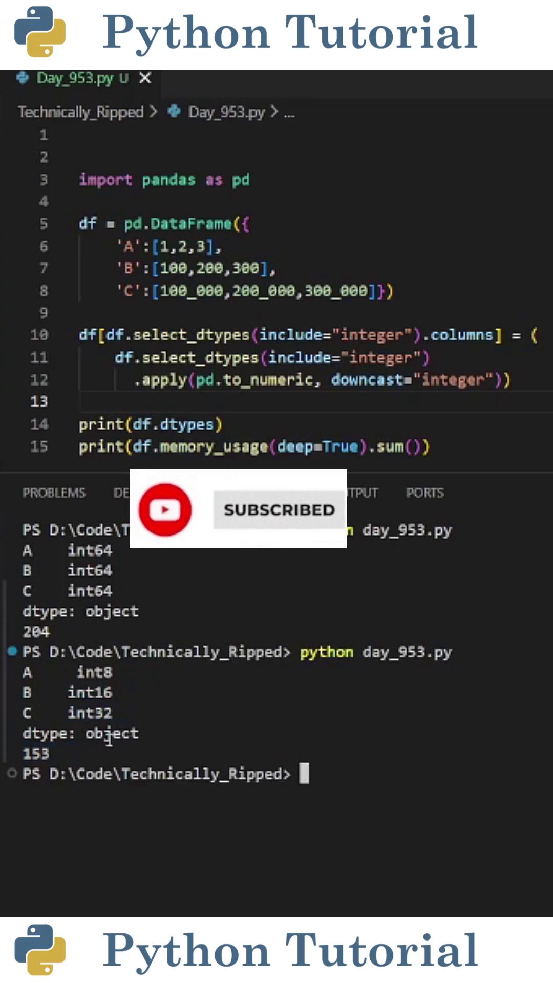